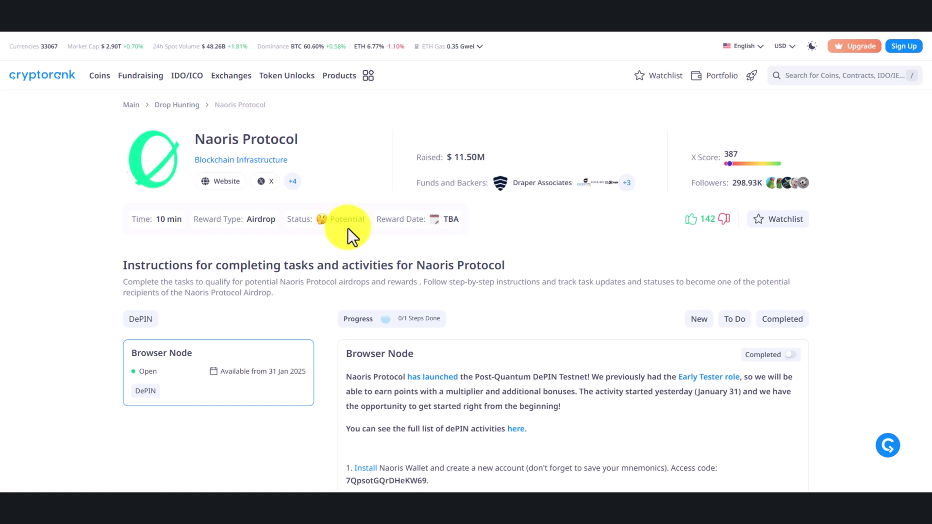
Expand the +3 backers badge to list all Naoris Protocol investors and the $11.50M raised.
left_click(626, 183)
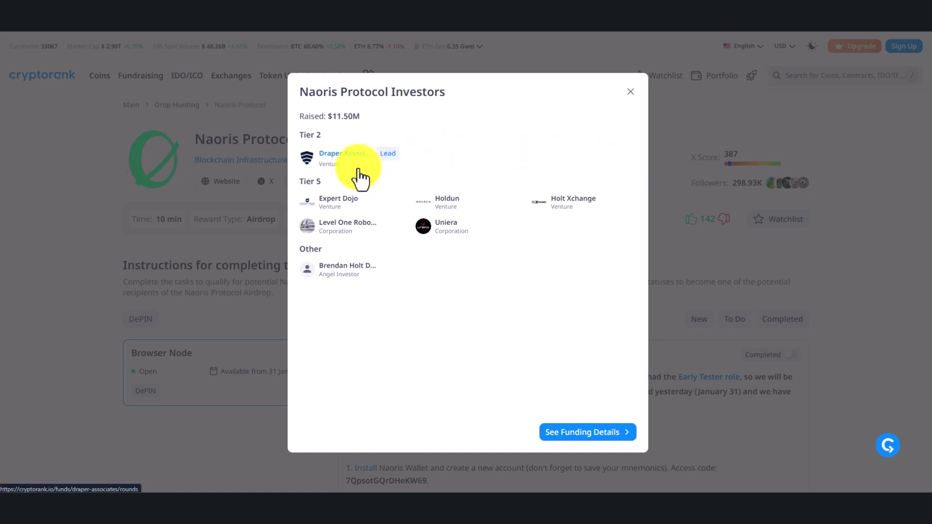
Close the investors dialog and scroll through Naoris Protocol's X profile posts.
left_click(630, 92)
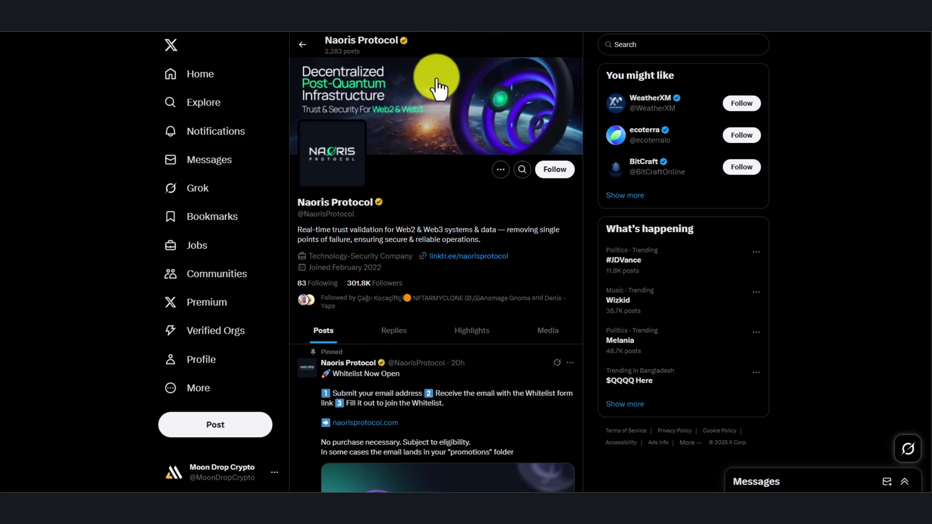
scroll(449, 145, "down", 2)
scroll(450, 146, "down", 1)
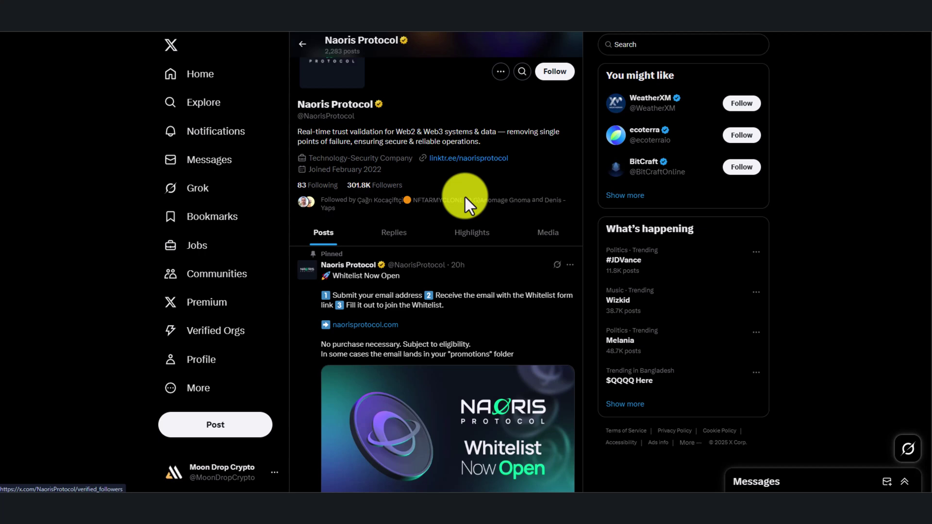
scroll(468, 206, "down", 10)
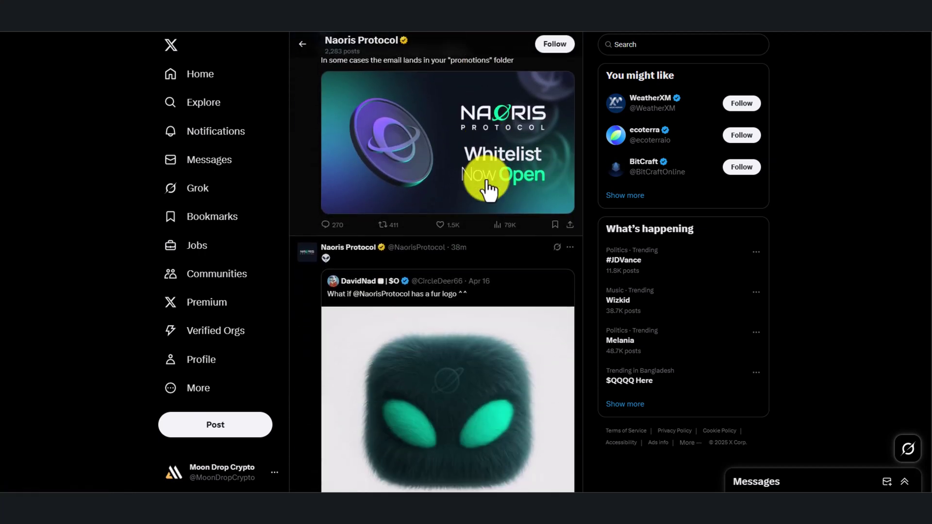
scroll(488, 190, "down", 15)
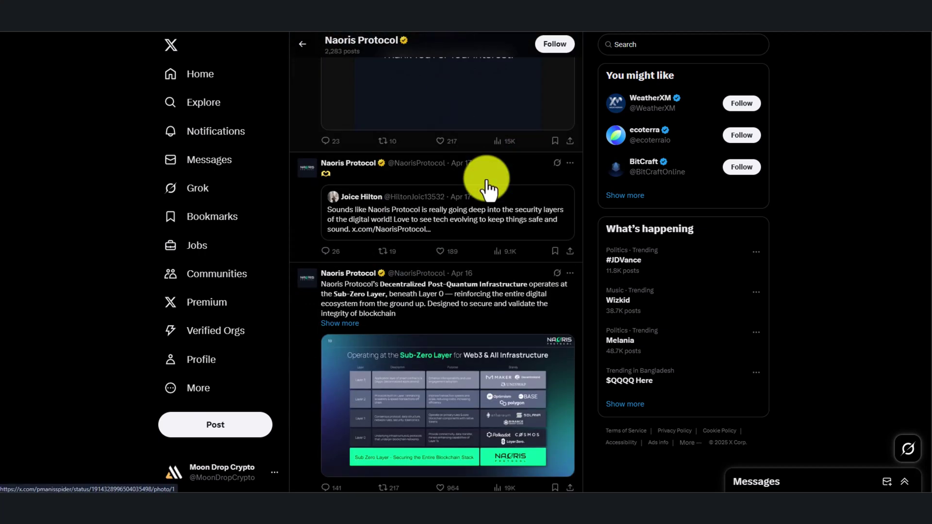
scroll(488, 189, "down", 4)
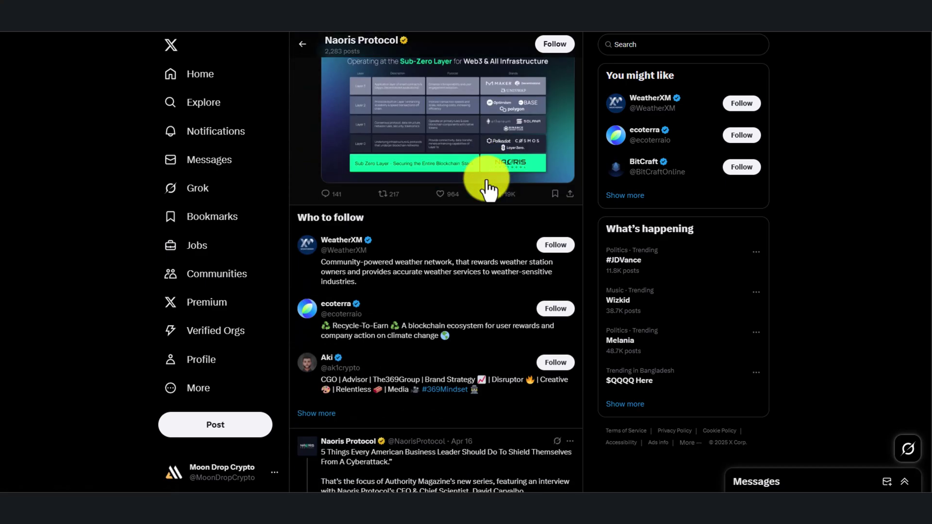
scroll(487, 188, "up", 10)
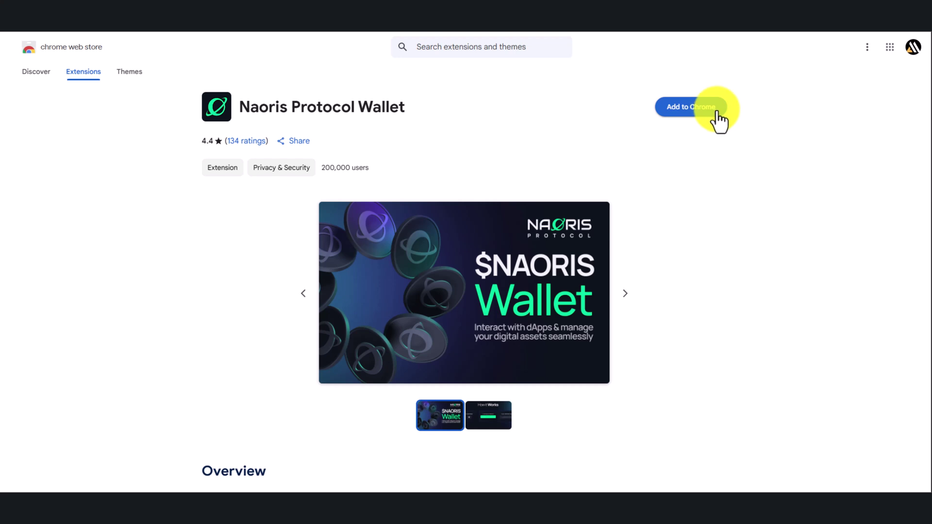
Check the Telegram instructions post, then add the Naoris Protocol Wallet extension to Chrome.
left_click(357, 492)
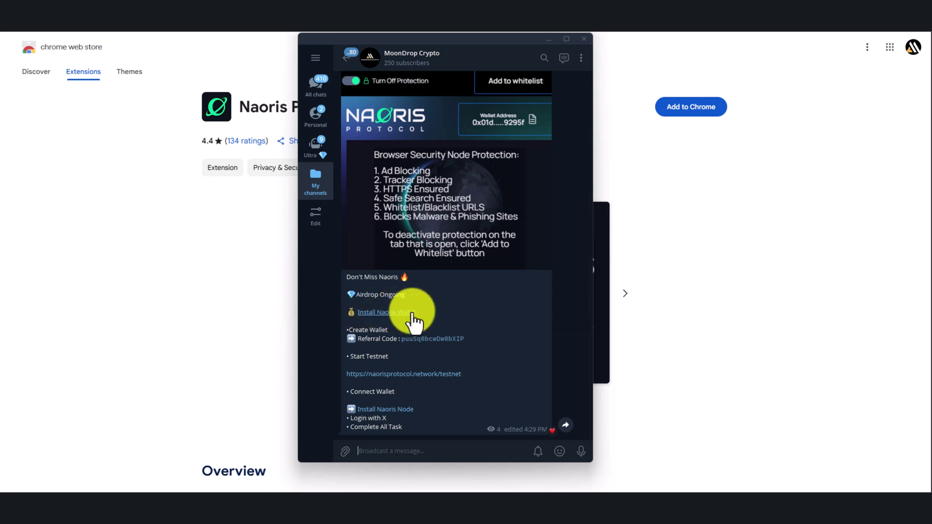
left_click(682, 162)
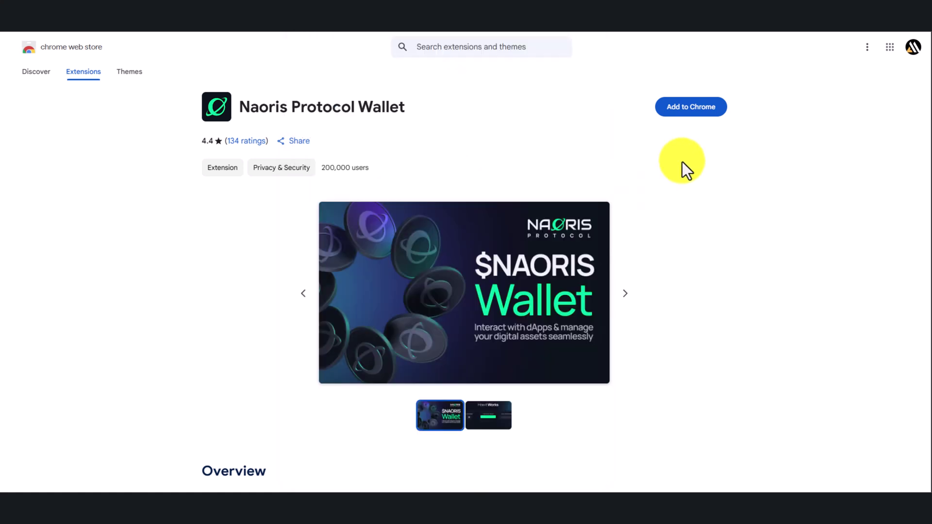
left_click(715, 114)
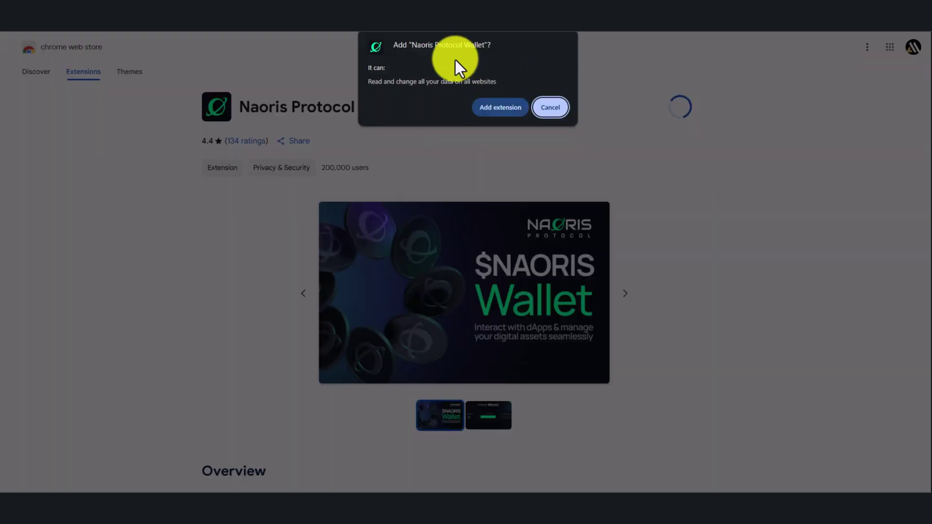
left_click(493, 107)
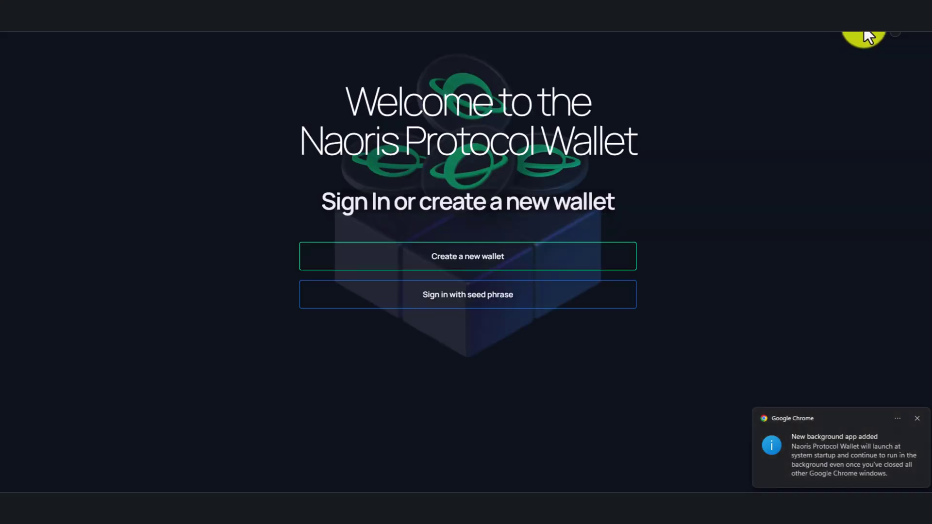
Dismiss the extensions list and the background-app notification.
left_click(864, 26)
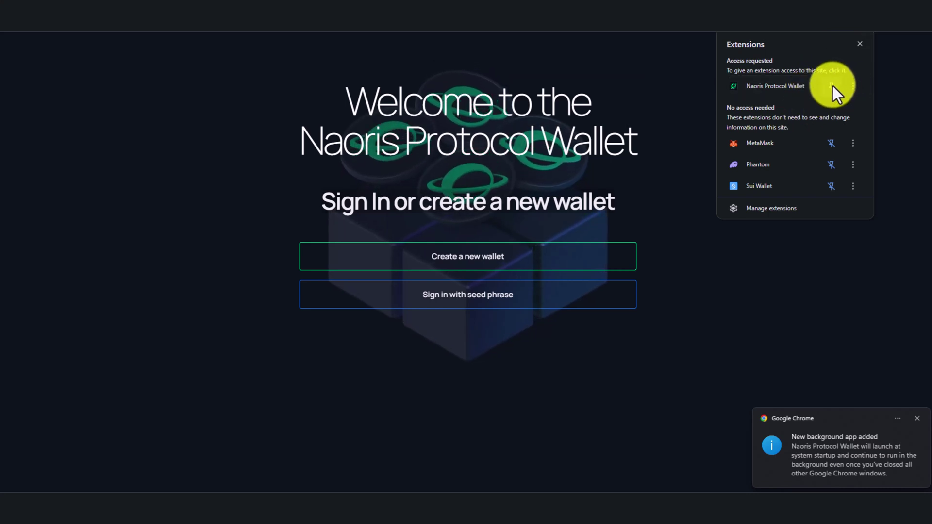
left_click(645, 79)
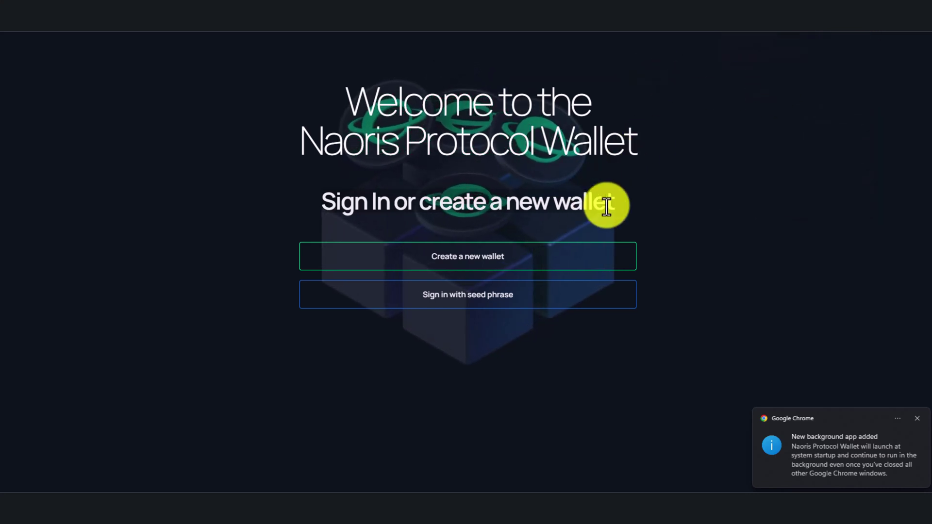
left_click(912, 417)
Create a new wallet, accept the Privacy Policy and Terms, and copy the seed phrase.
left_click(553, 266)
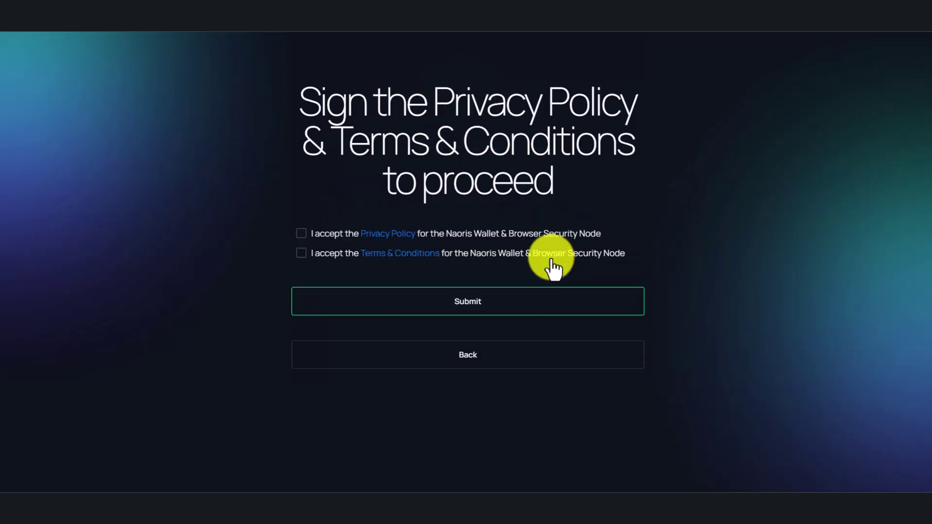
left_click(302, 233)
left_click(301, 253)
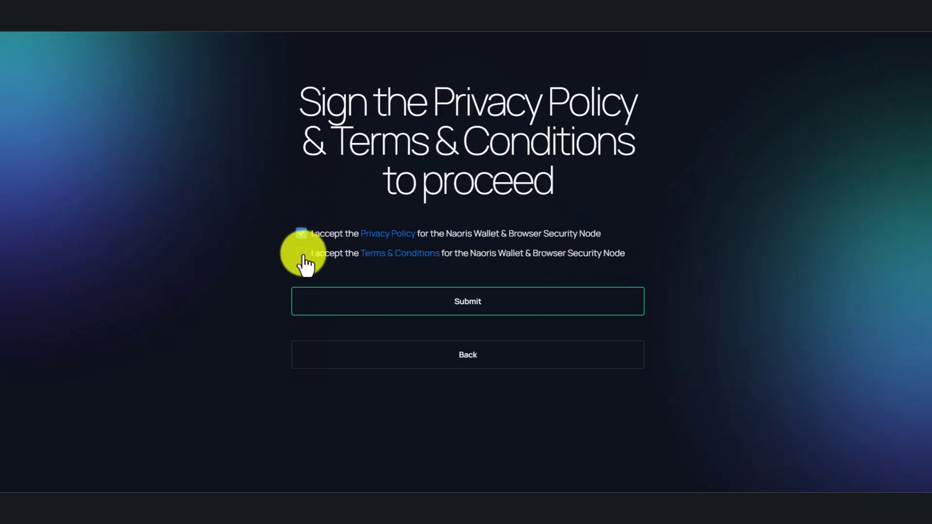
left_click(554, 316)
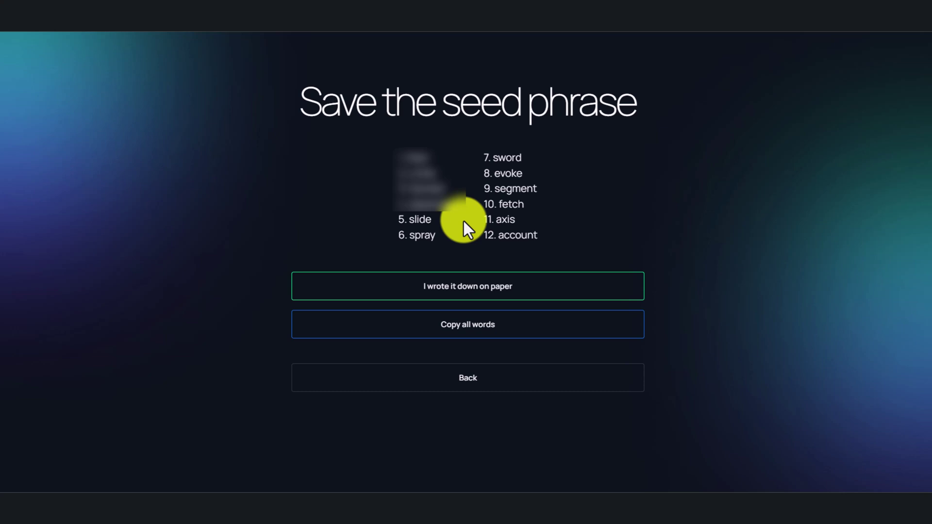
left_click(522, 335)
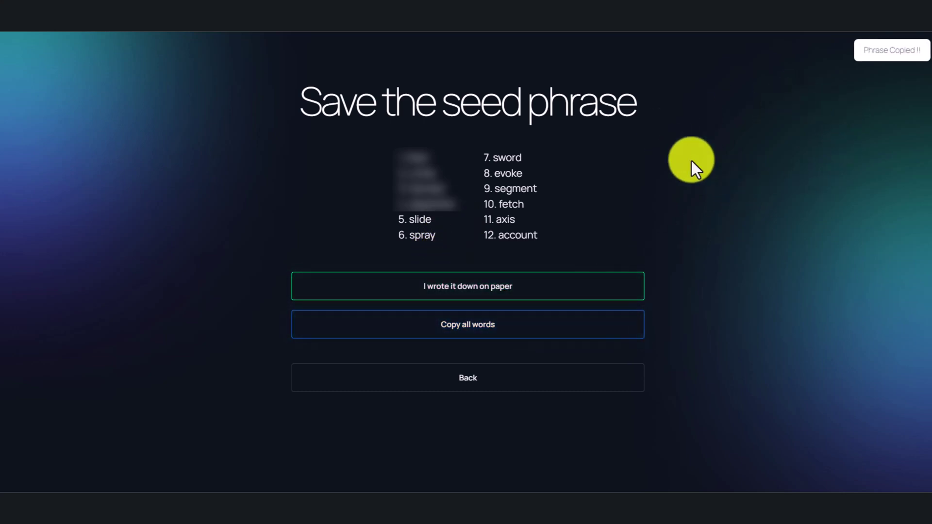
left_click(562, 298)
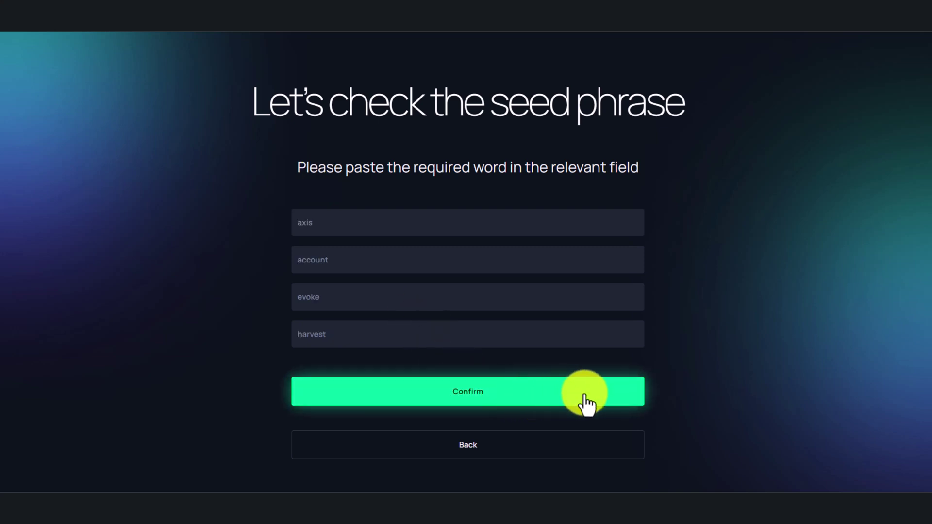
Confirm the four requested seed words, then set a password and referral code to create the wallet.
left_click(588, 403)
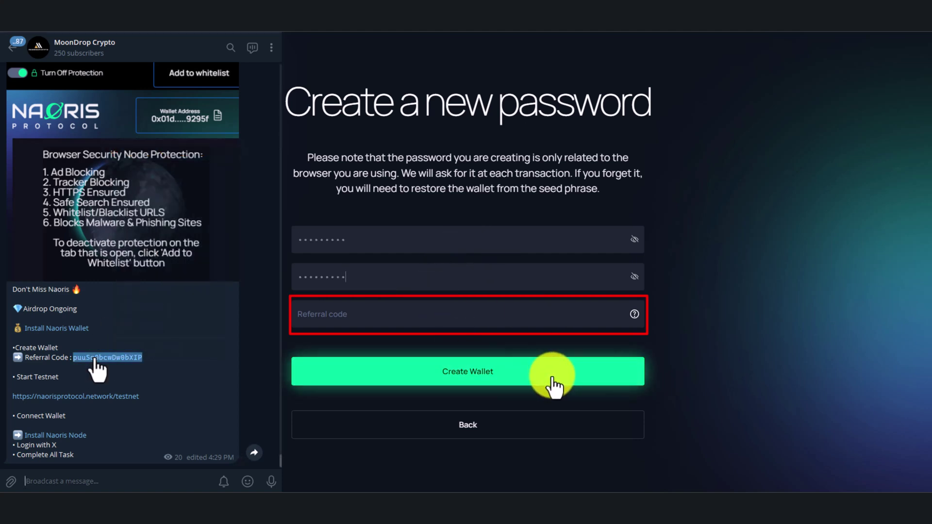
left_click(556, 370)
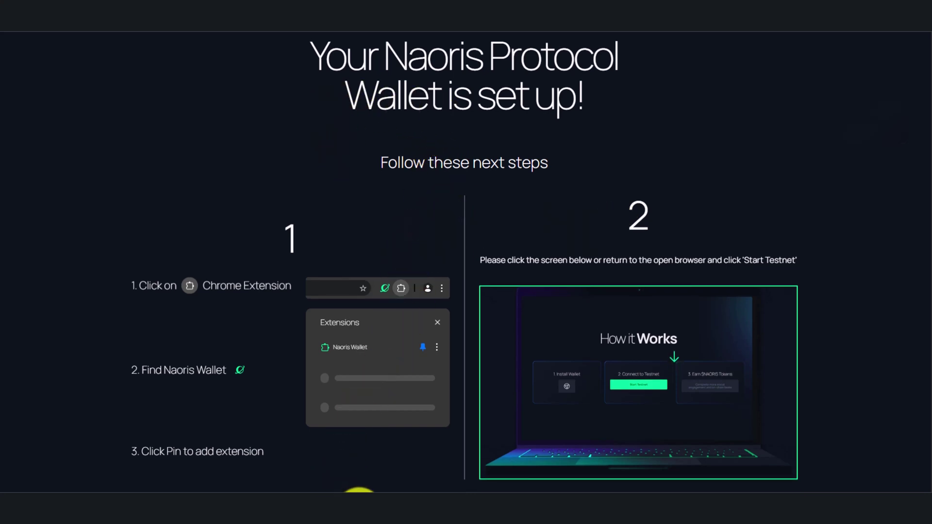
Copy the testnet link from the Telegram channel post and paste it into a new Chrome tab.
left_click(358, 500)
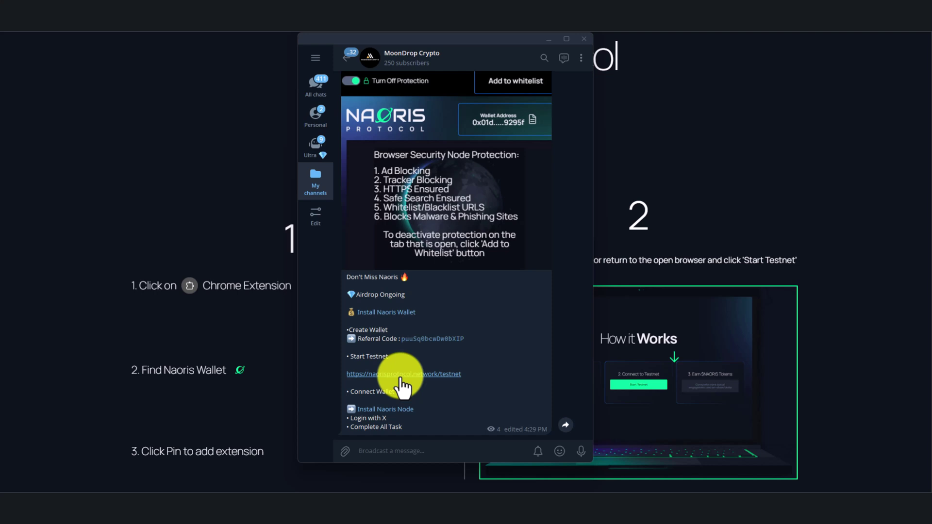
right_click(399, 379)
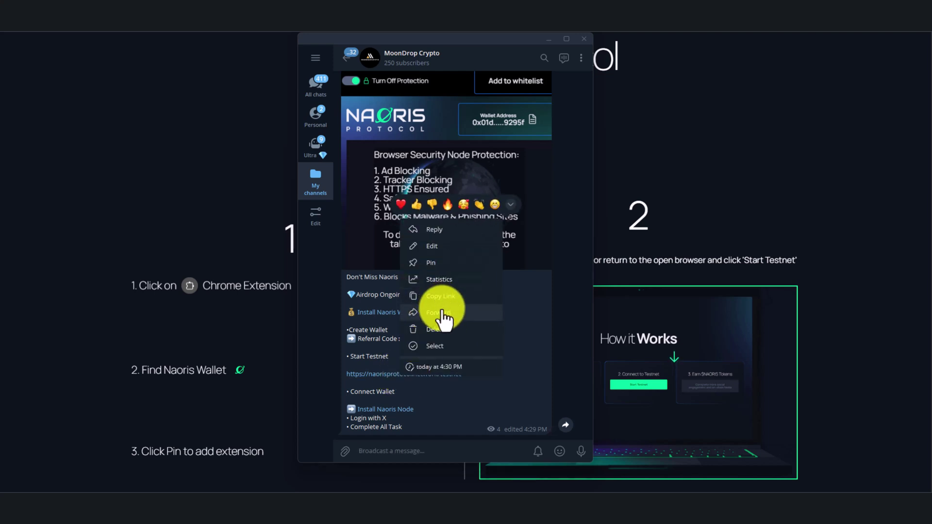
left_click(440, 297)
left_click(804, 22)
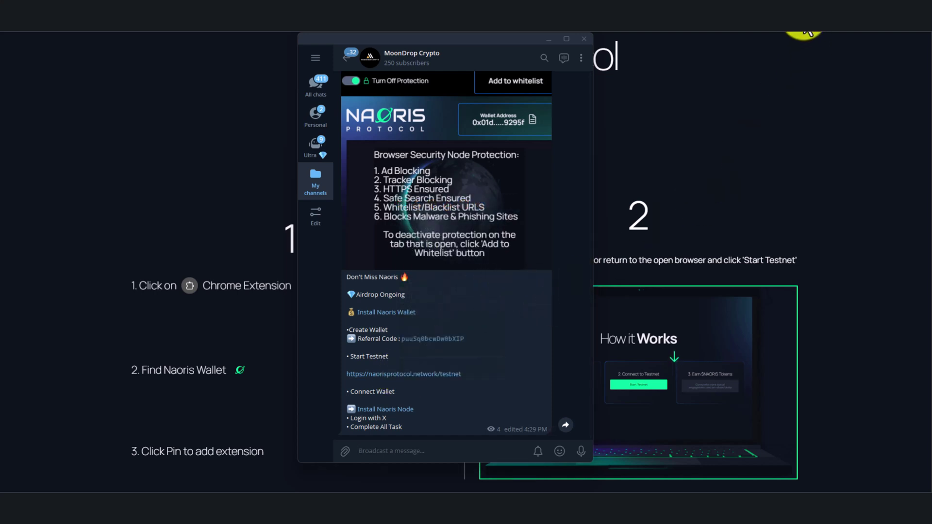
left_click(92, 31)
left_click(103, 27)
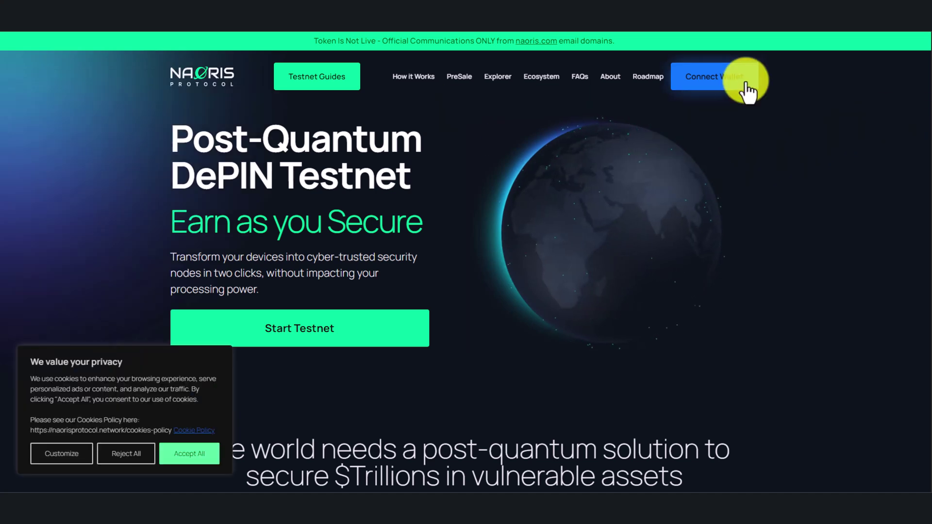
Connect Account 1 of the Naoris Chrome extension wallet to the testnet site.
left_click(741, 80)
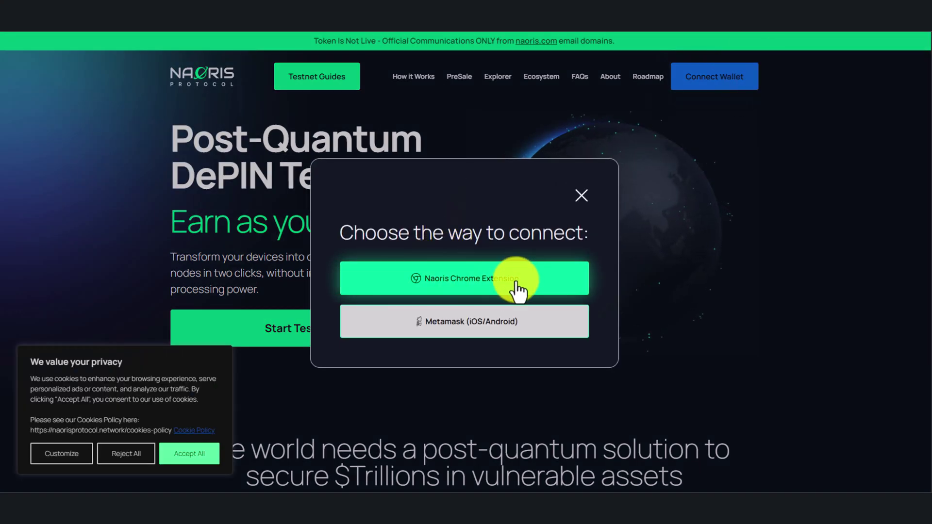
left_click(544, 291)
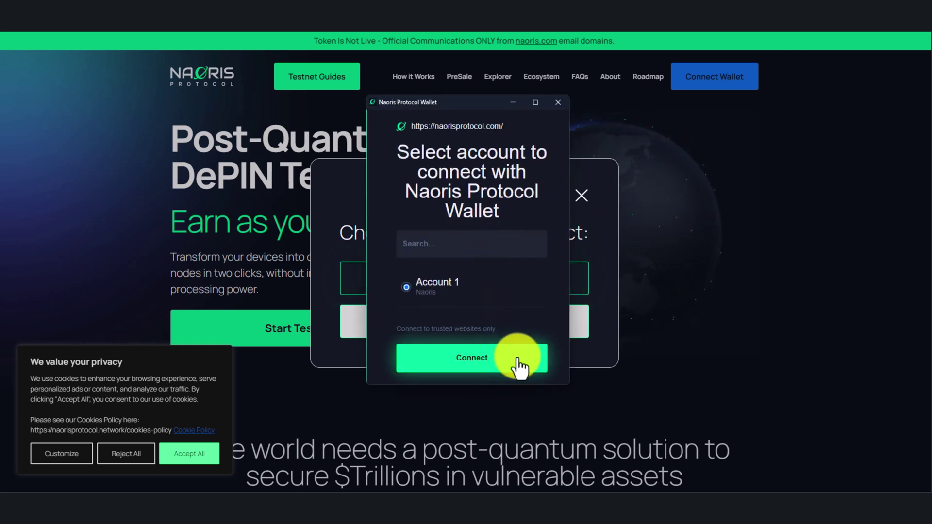
left_click(515, 359)
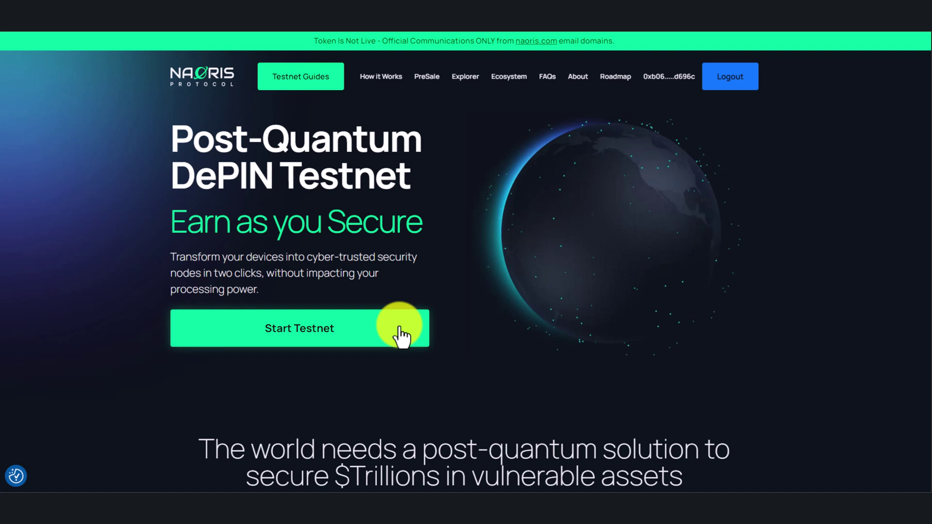
Start the testnet and look over the four earn-points tasks.
left_click(375, 340)
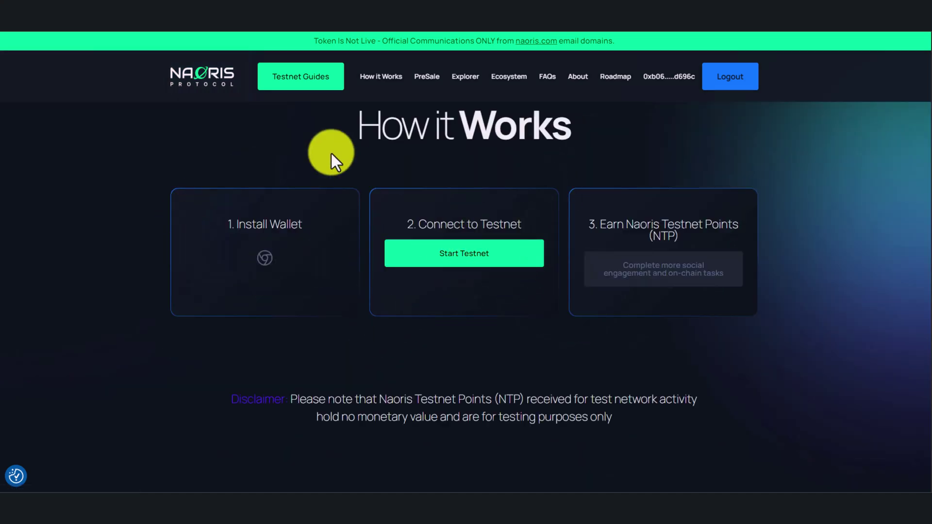
left_click(507, 257)
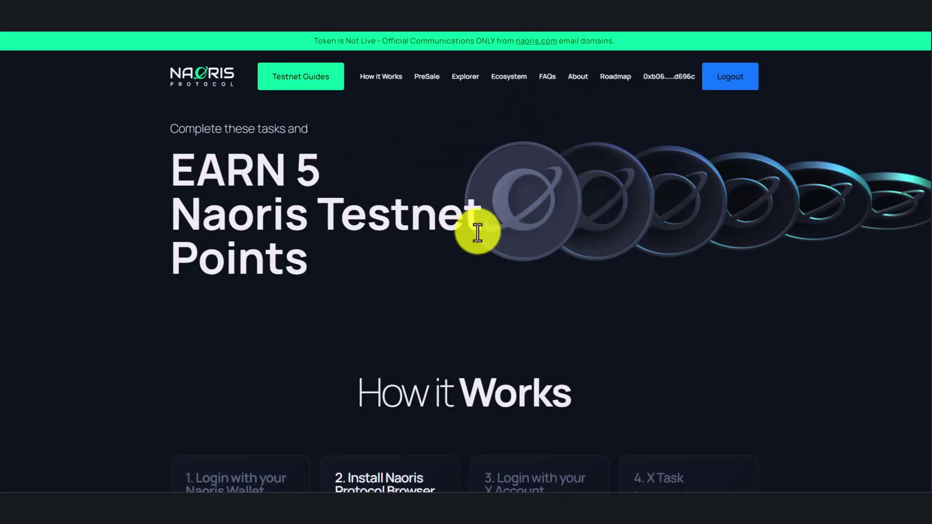
scroll(494, 217, "down", 4)
scroll(495, 217, "down", 3)
scroll(500, 163, "up", 1)
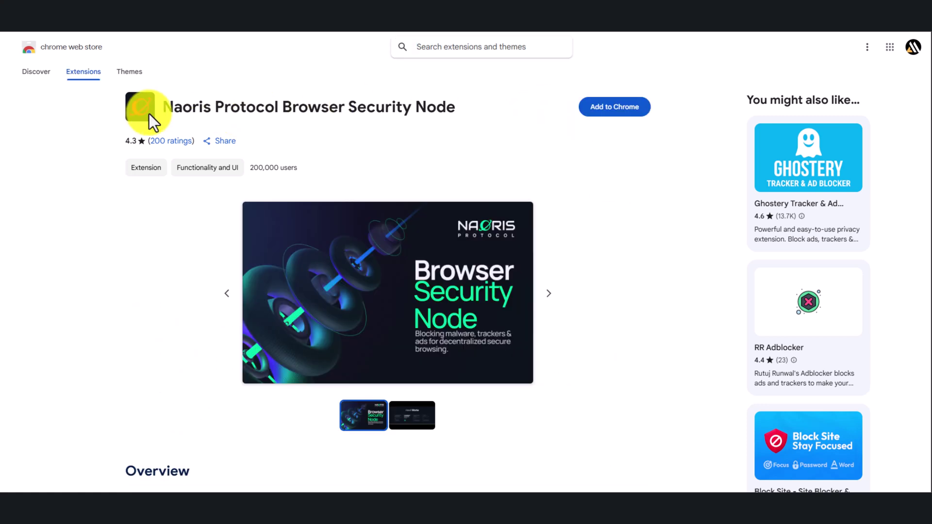
Add the Browser Security Node to Chrome, pin it to the toolbar, and open its panel.
left_click(642, 110)
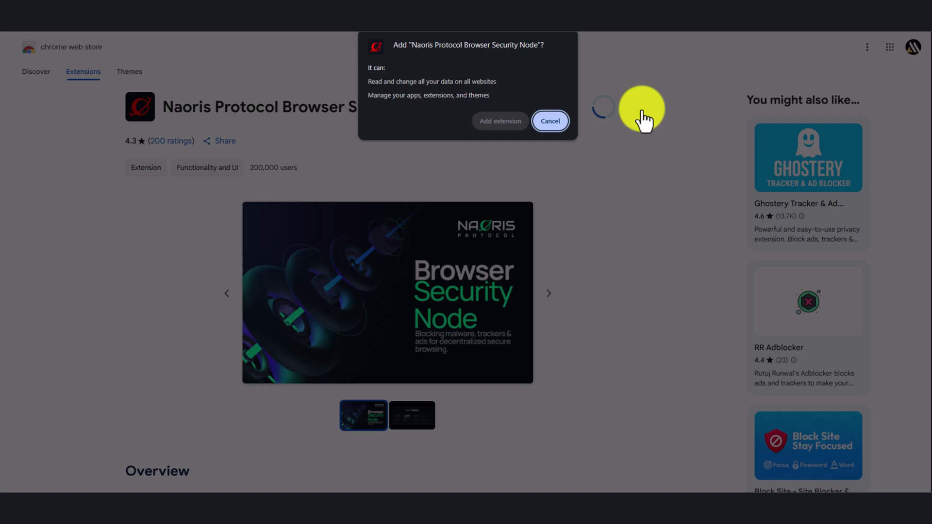
left_click(515, 127)
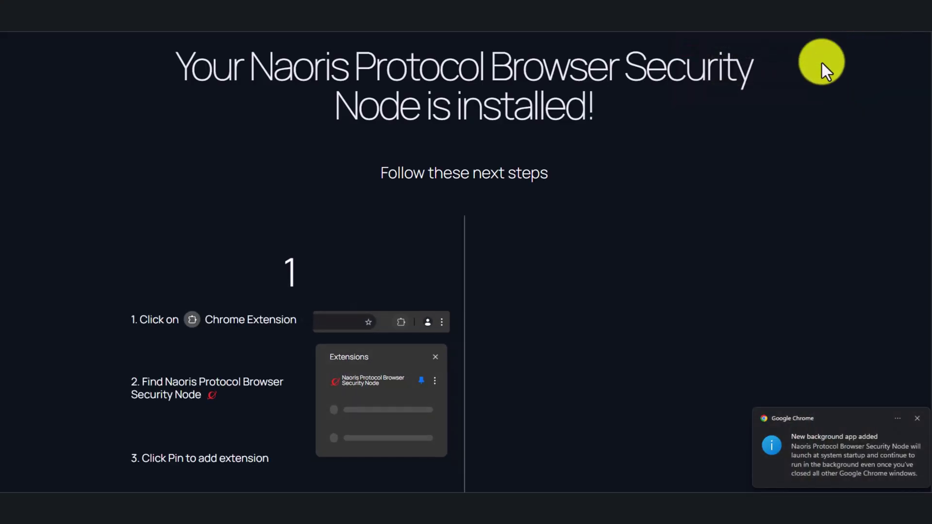
left_click(869, 27)
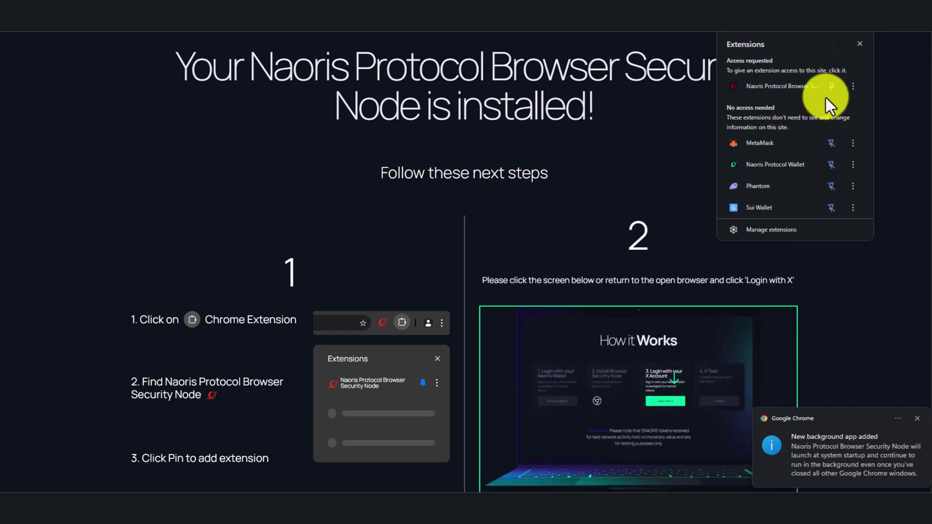
left_click(315, 177)
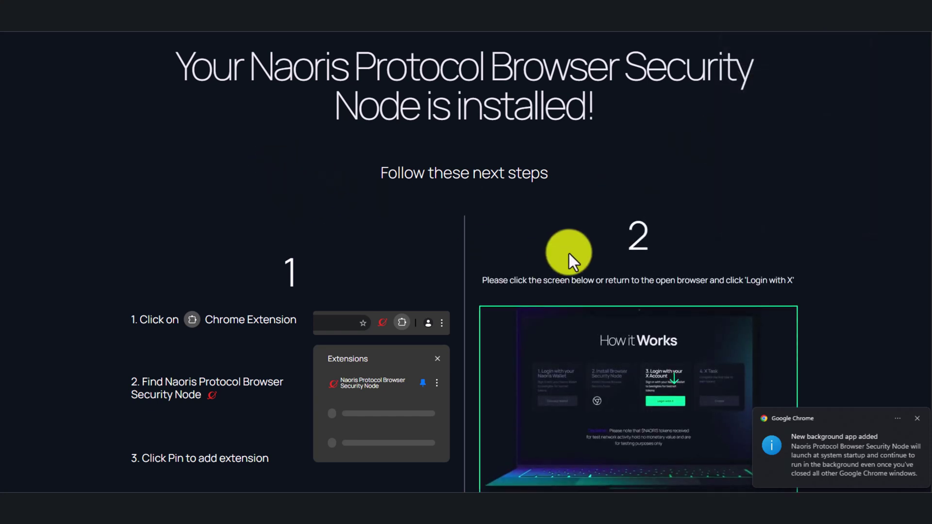
scroll(572, 252, "down", 1)
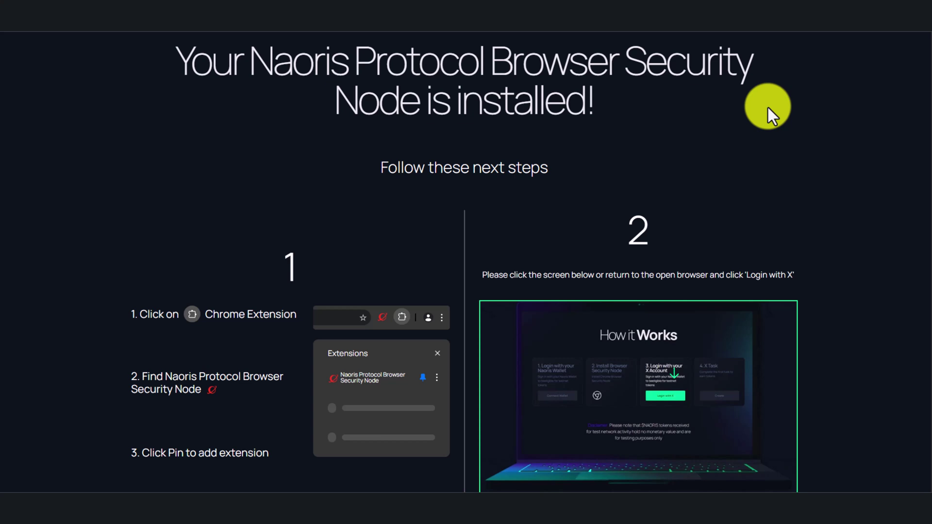
left_click(853, 34)
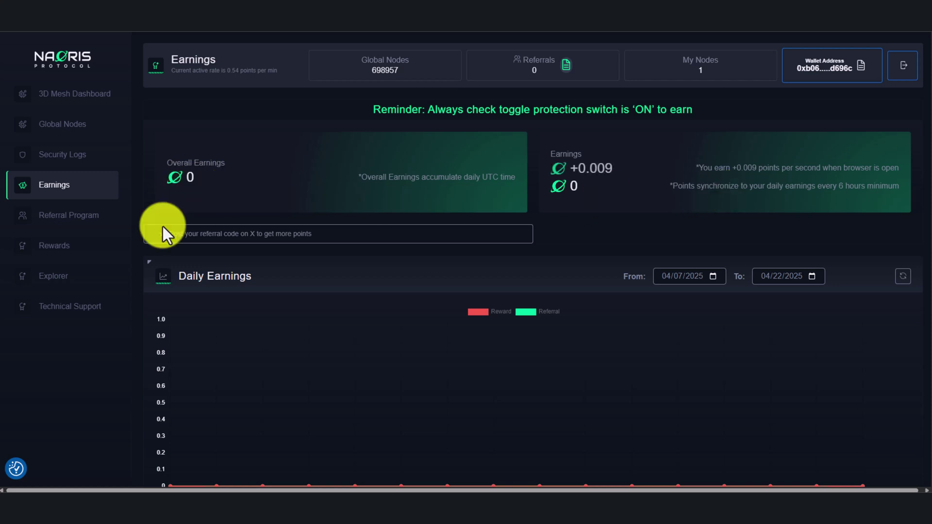
Review the Rewards epoch table and Referral Program tiers, ending on the 3D Mesh Dashboard.
left_click(87, 247)
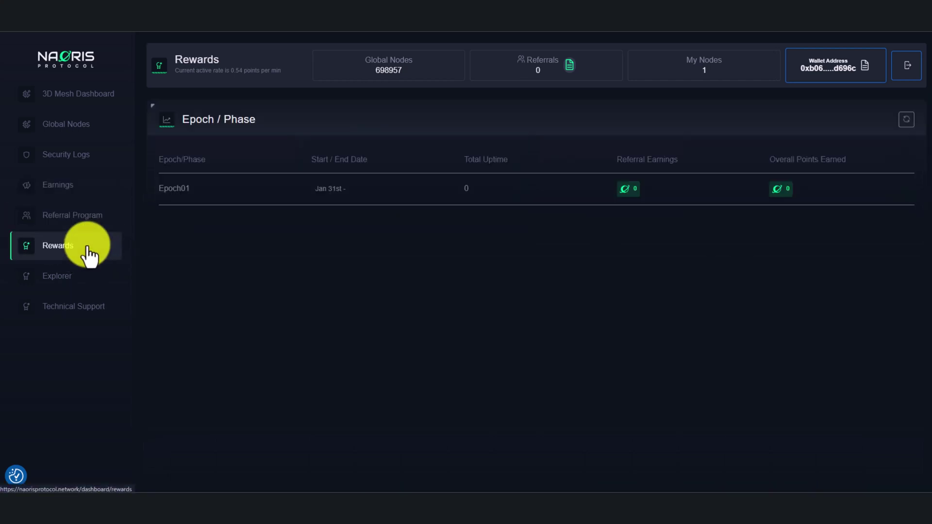
left_click(109, 215)
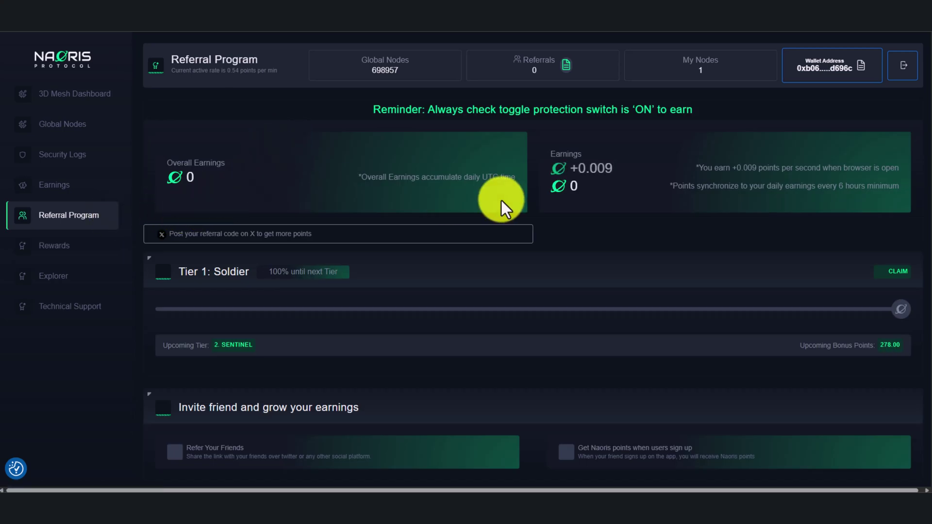
scroll(502, 200, "down", 3)
scroll(502, 200, "up", 3)
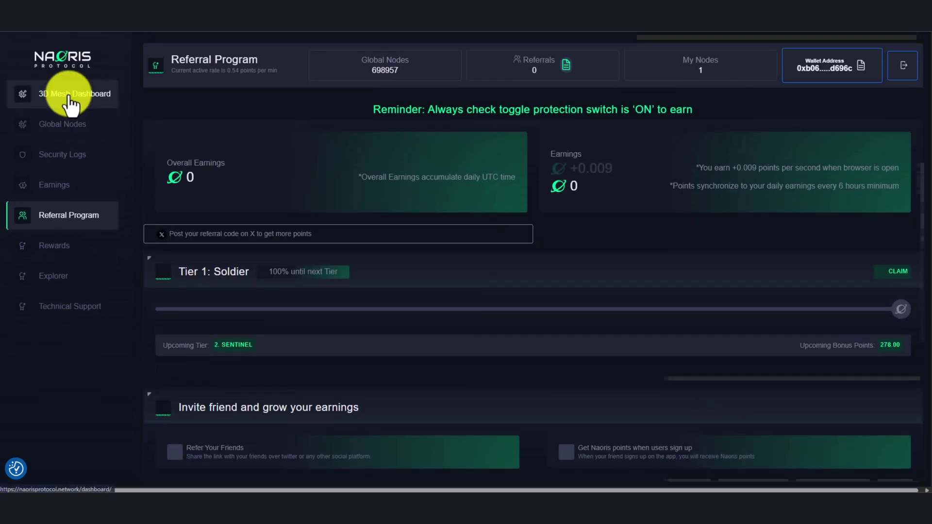
left_click(71, 100)
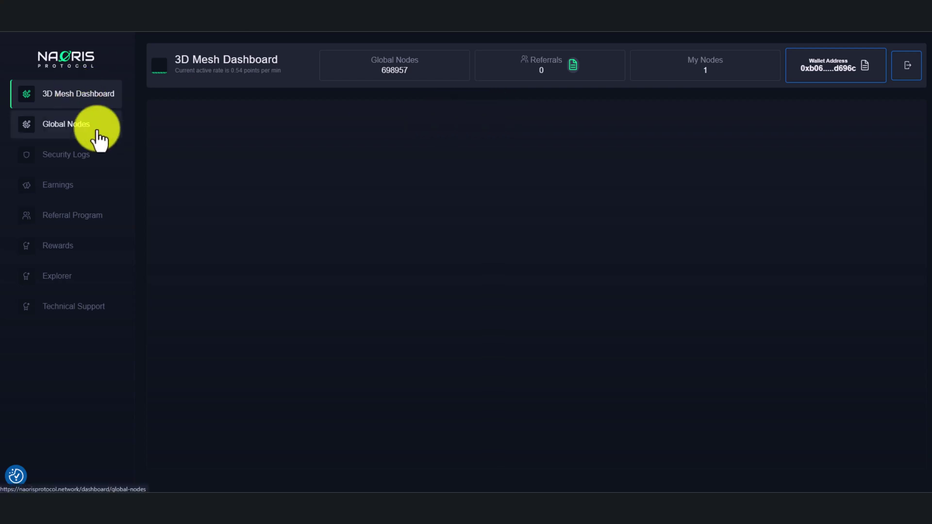